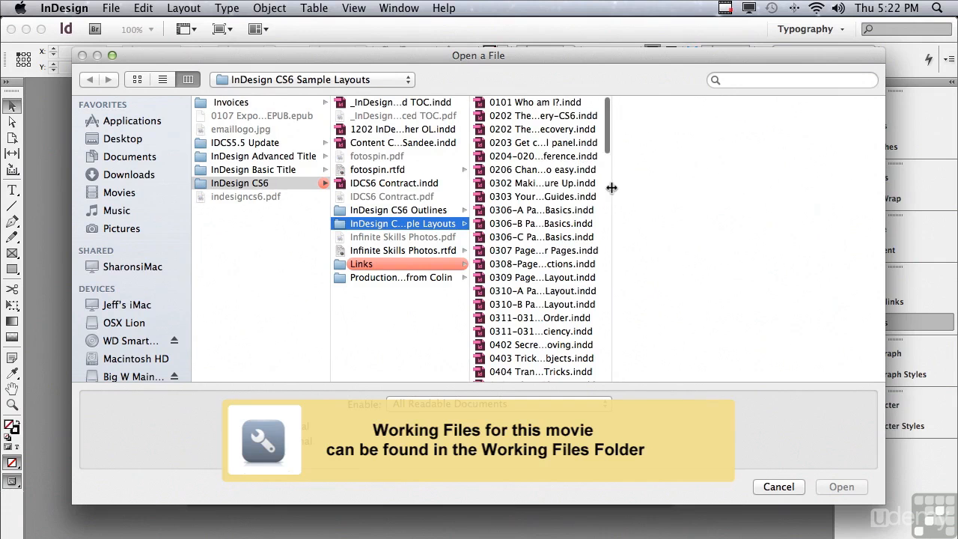
- Open the file 1405 Adding a Glow to It.indd from the InDesign CS6 Sample Layouts folder
{"action": "left_click_drag", "start_coordinate": [608, 147], "coordinate": [618, 361]}
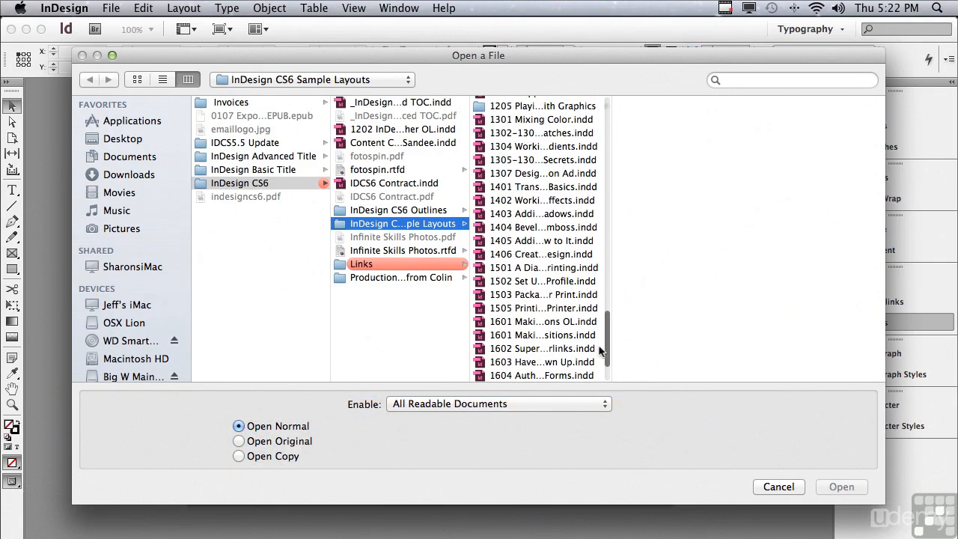
{"action": "left_click", "coordinate": [508, 242]}
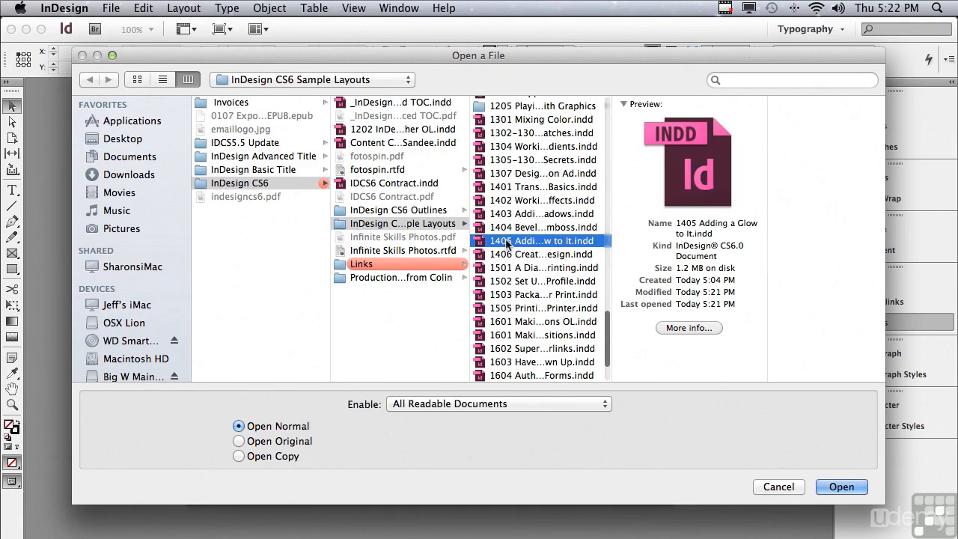
{"action": "left_click", "coordinate": [818, 488]}
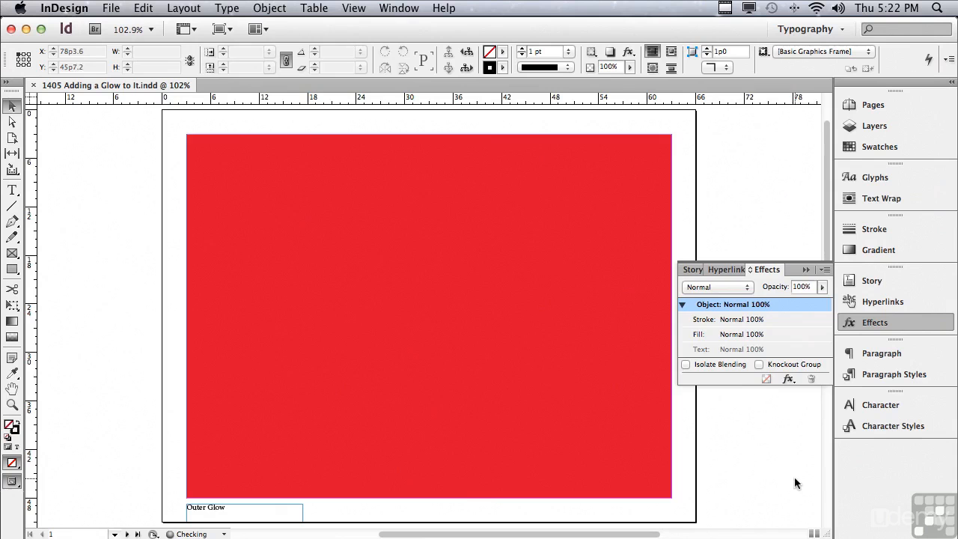
- Apply an Outer Glow effect to the text of the red frame on the first page
{"action": "left_click", "coordinate": [450, 198]}
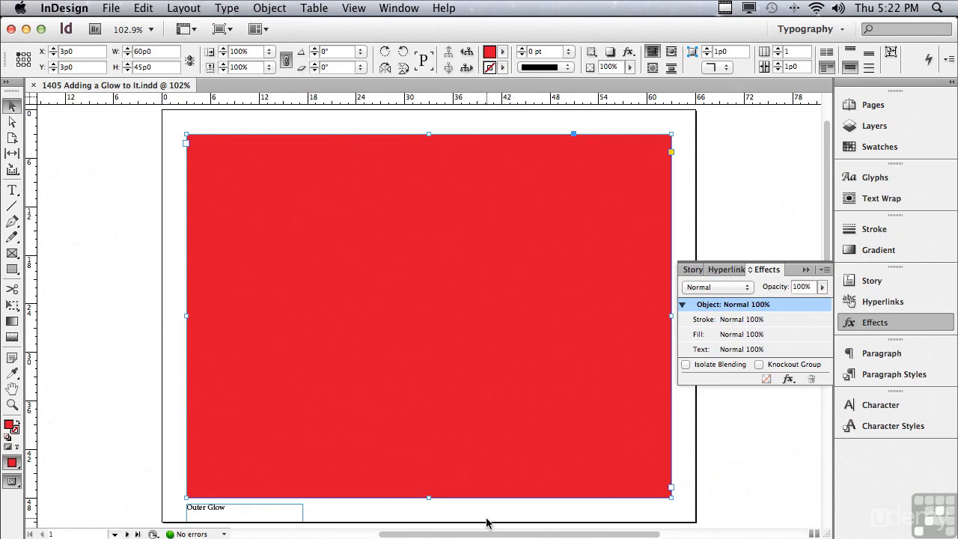
{"action": "left_click_drag", "start_coordinate": [485, 536], "coordinate": [539, 532]}
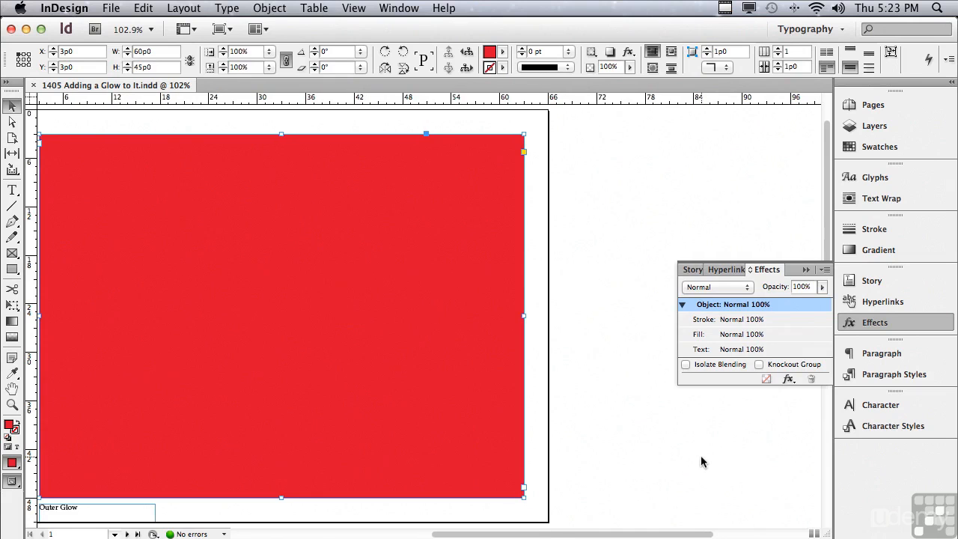
{"action": "left_click", "coordinate": [749, 351]}
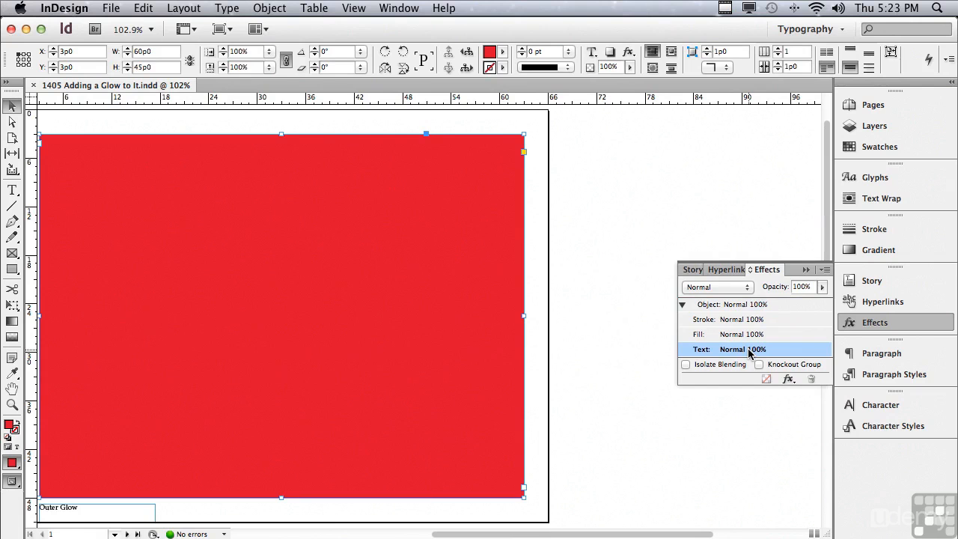
{"action": "left_click", "coordinate": [788, 380]}
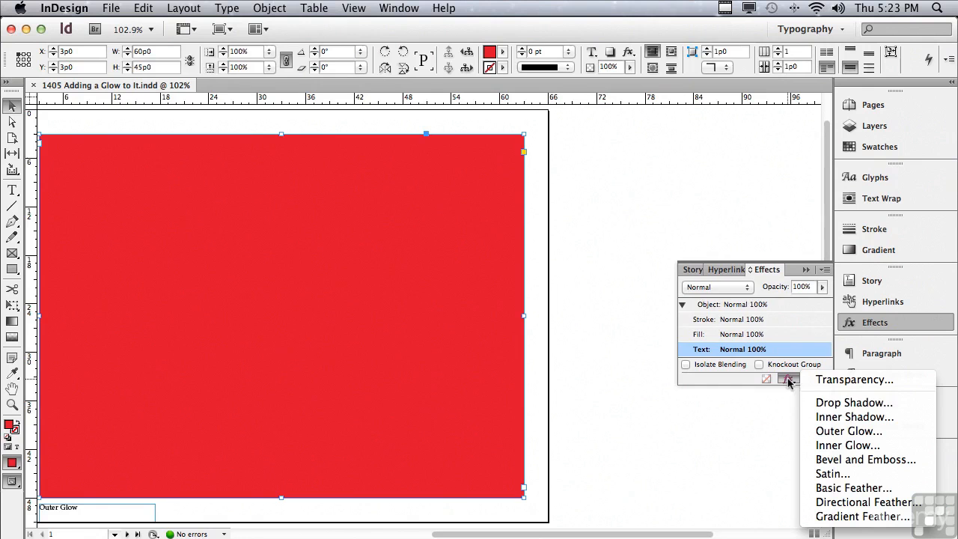
{"action": "left_click", "coordinate": [822, 435]}
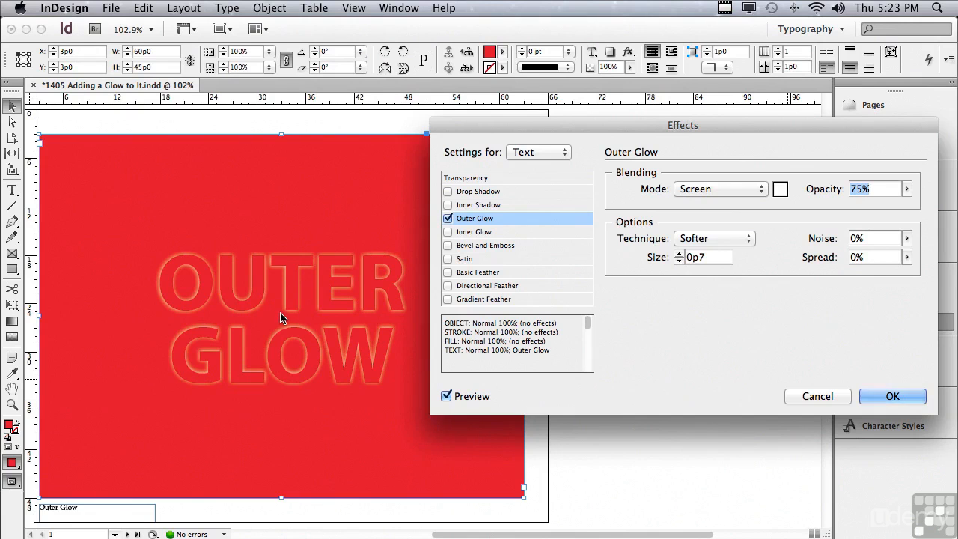
- Set the Outer Glow opacity to 100%
{"action": "left_click", "coordinate": [446, 398]}
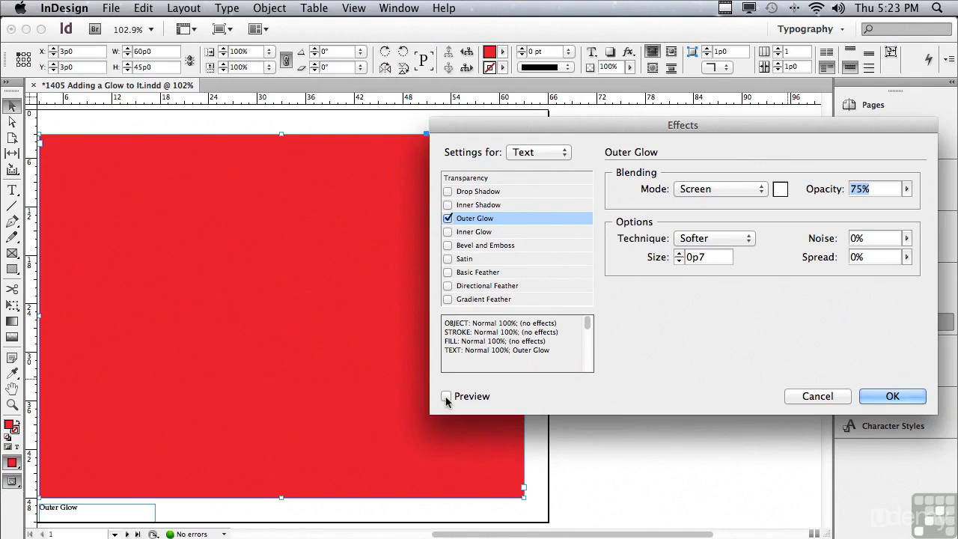
{"action": "left_click", "coordinate": [447, 397]}
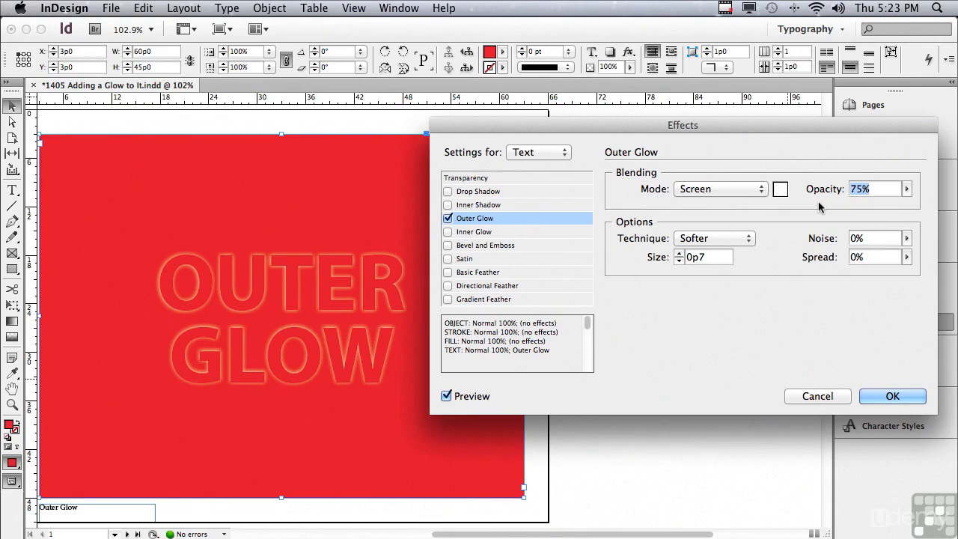
{"action": "left_click", "coordinate": [906, 190]}
{"action": "left_click_drag", "start_coordinate": [906, 208], "coordinate": [940, 210]}
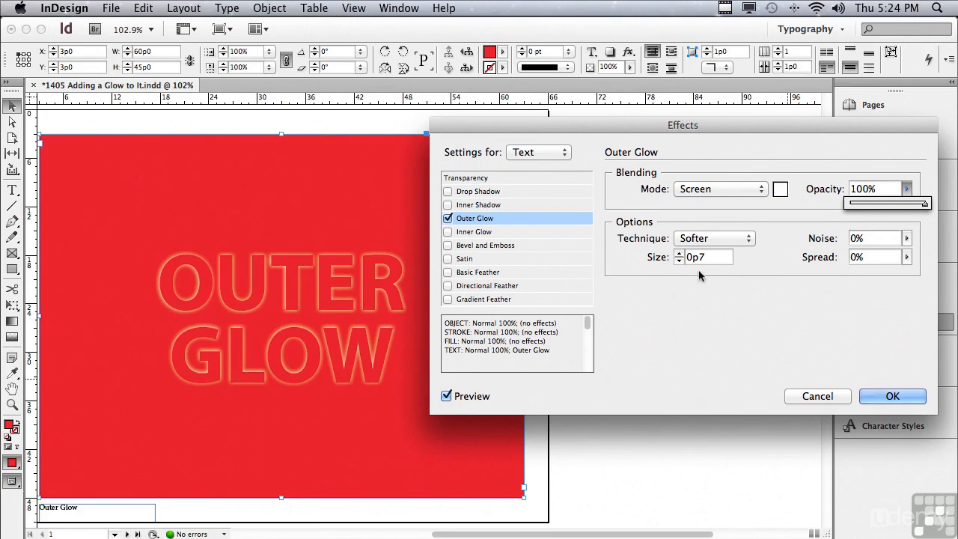
- Set the Outer Glow size to 1p4 and its technique to Precise
{"action": "left_click", "coordinate": [679, 254]}
{"action": "left_click", "coordinate": [679, 254]}
{"action": "left_click", "coordinate": [679, 254]}
{"action": "left_click", "coordinate": [679, 253]}
{"action": "left_click", "coordinate": [679, 254]}
{"action": "left_click", "coordinate": [679, 253]}
{"action": "left_click", "coordinate": [679, 254]}
{"action": "left_click", "coordinate": [679, 254]}
{"action": "left_click", "coordinate": [679, 254]}
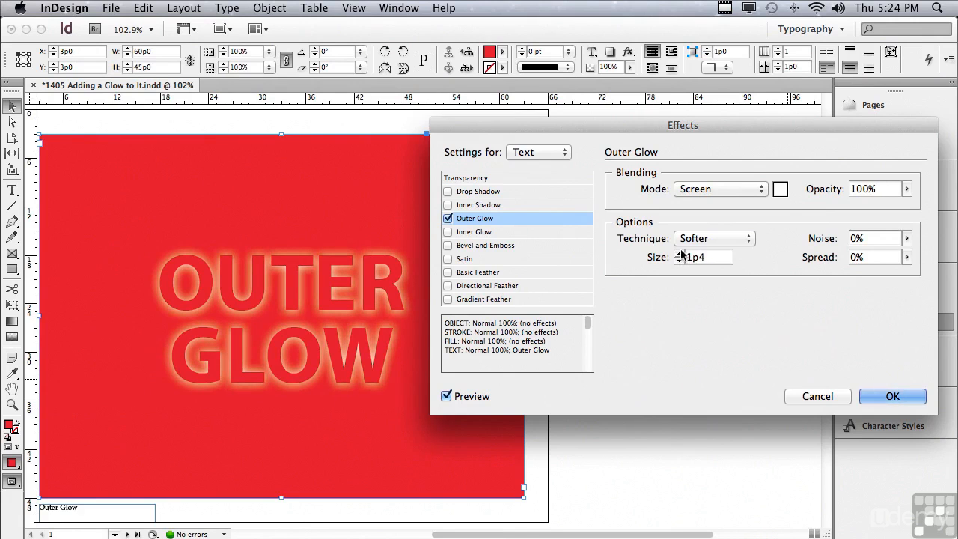
{"action": "left_click", "coordinate": [687, 240]}
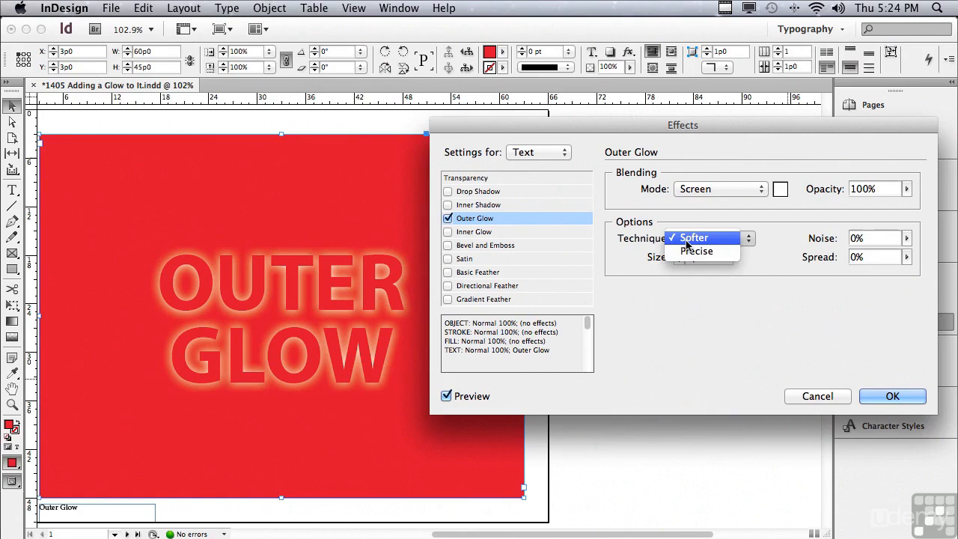
{"action": "left_click", "coordinate": [692, 251]}
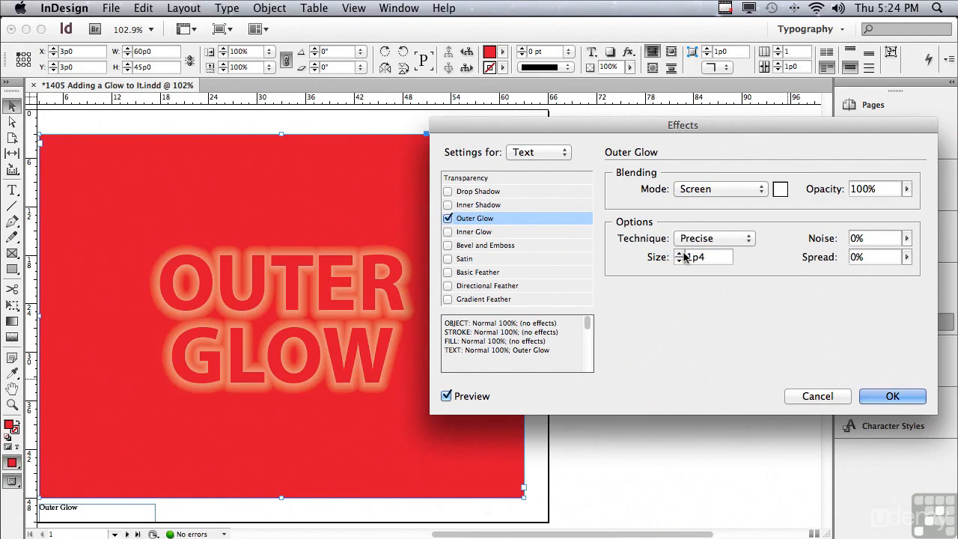
- Set the Outer Glow noise to 5% and spread to 14%, and apply the effect
{"action": "left_click", "coordinate": [906, 239]}
{"action": "left_click_drag", "start_coordinate": [880, 253], "coordinate": [879, 256]}
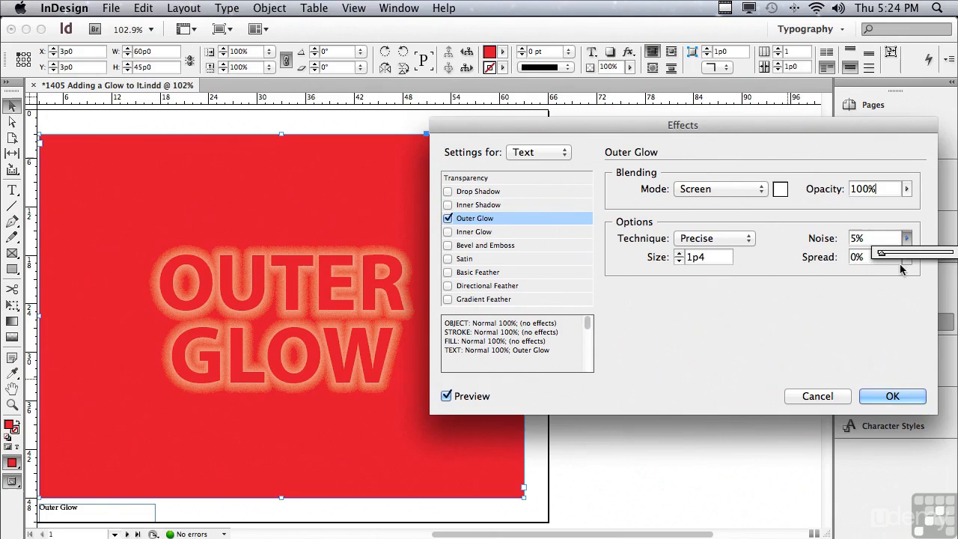
{"action": "left_click", "coordinate": [906, 259]}
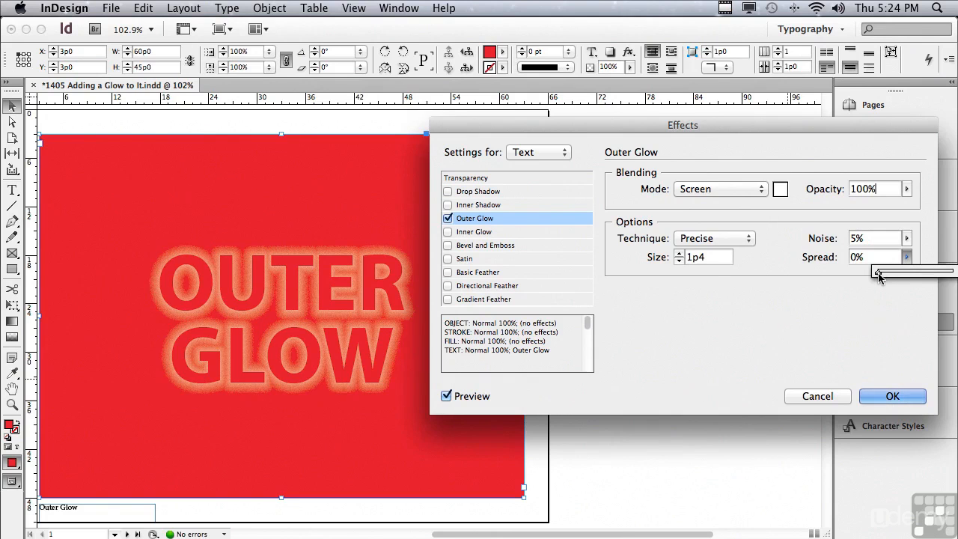
{"action": "left_click_drag", "start_coordinate": [879, 273], "coordinate": [890, 273]}
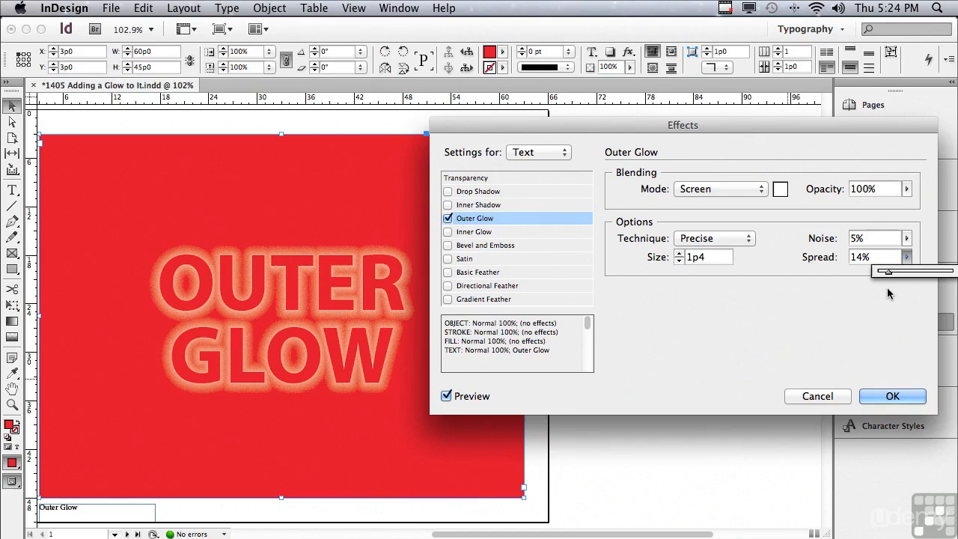
{"action": "left_click", "coordinate": [896, 397]}
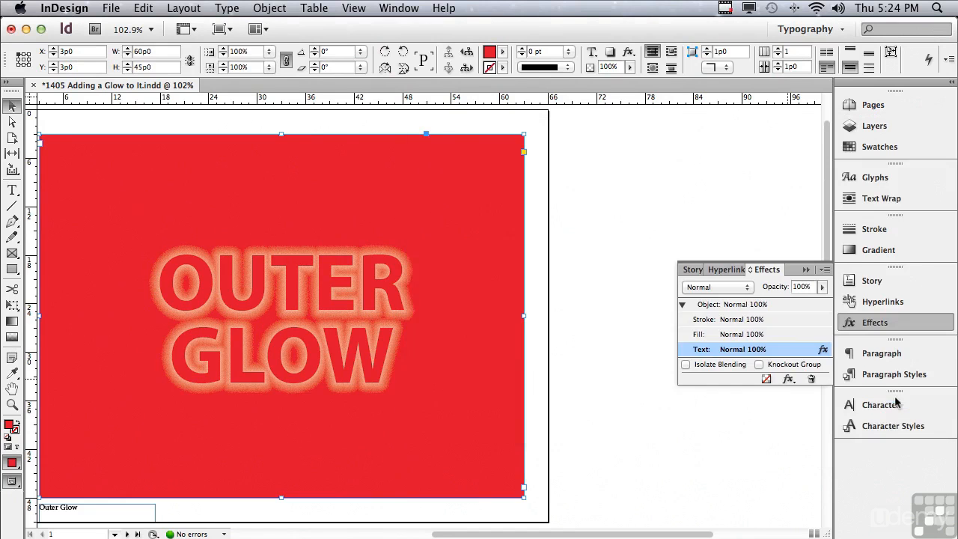
- Apply an Inner Glow effect to the text of the red frame on page 2
{"action": "scroll", "coordinate": [823, 251], "scroll_direction": "down", "scroll_amount": 10}
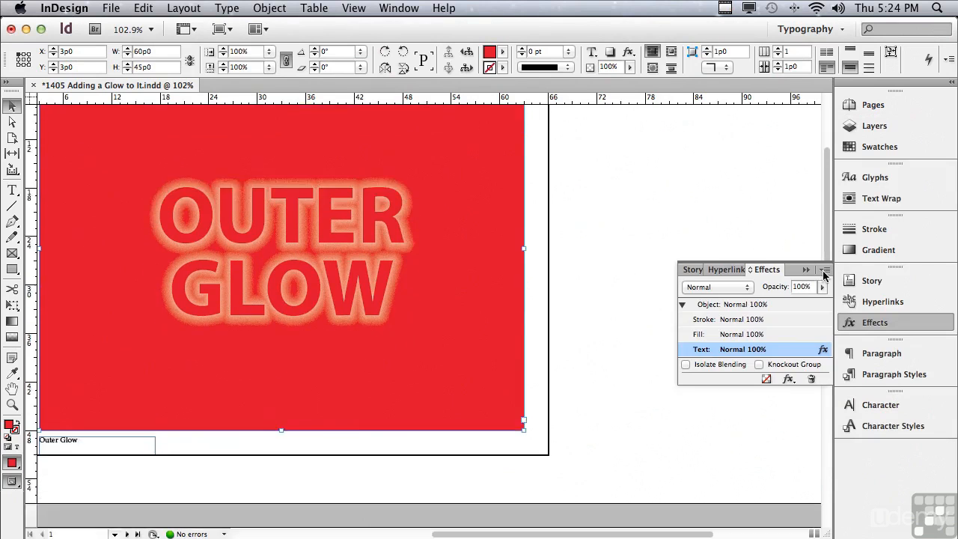
{"action": "scroll", "coordinate": [801, 389], "scroll_direction": "down", "scroll_amount": 14}
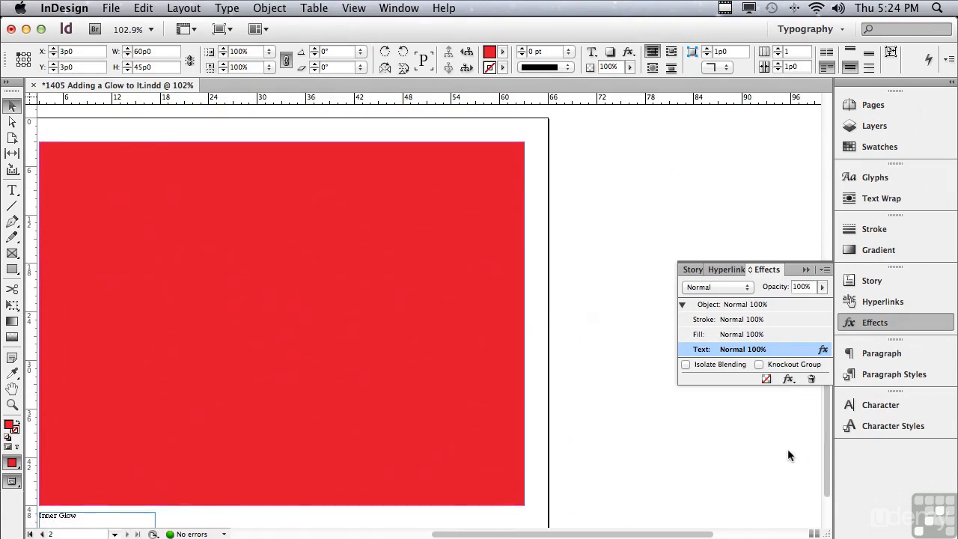
{"action": "left_click", "coordinate": [487, 217]}
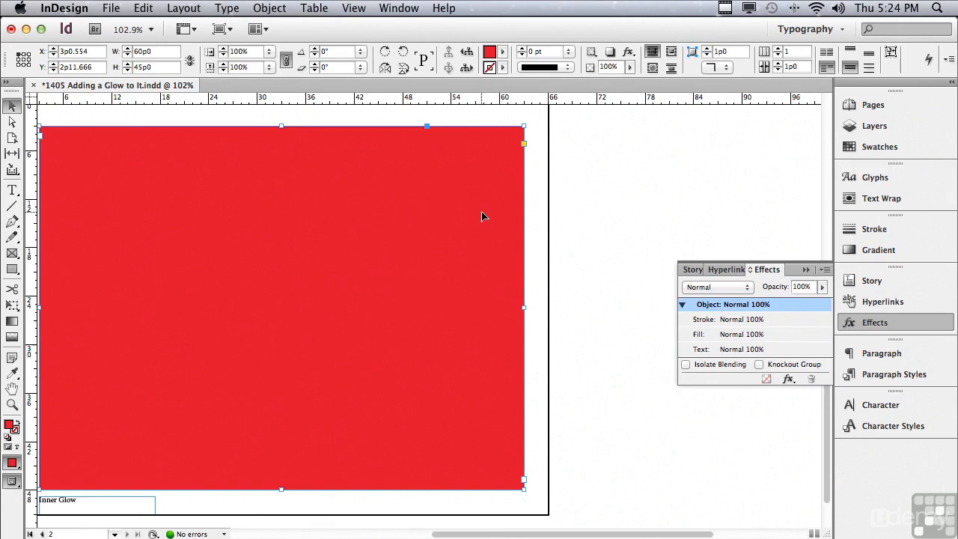
{"action": "left_click", "coordinate": [755, 351]}
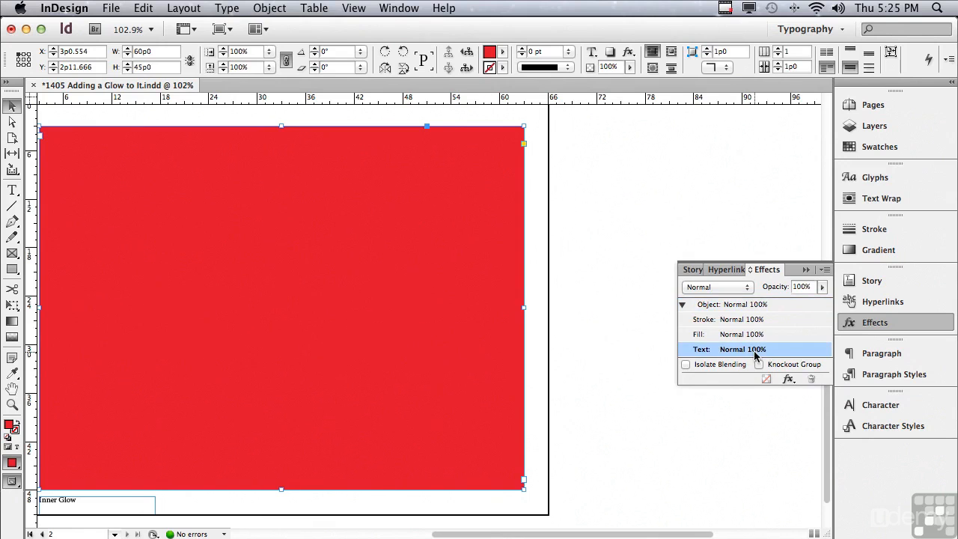
{"action": "left_click", "coordinate": [788, 379]}
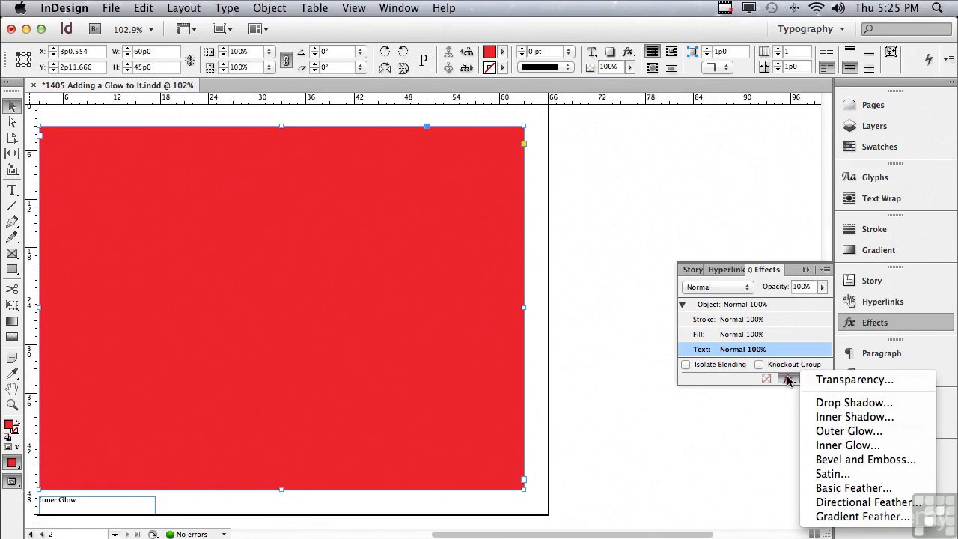
{"action": "left_click", "coordinate": [840, 446]}
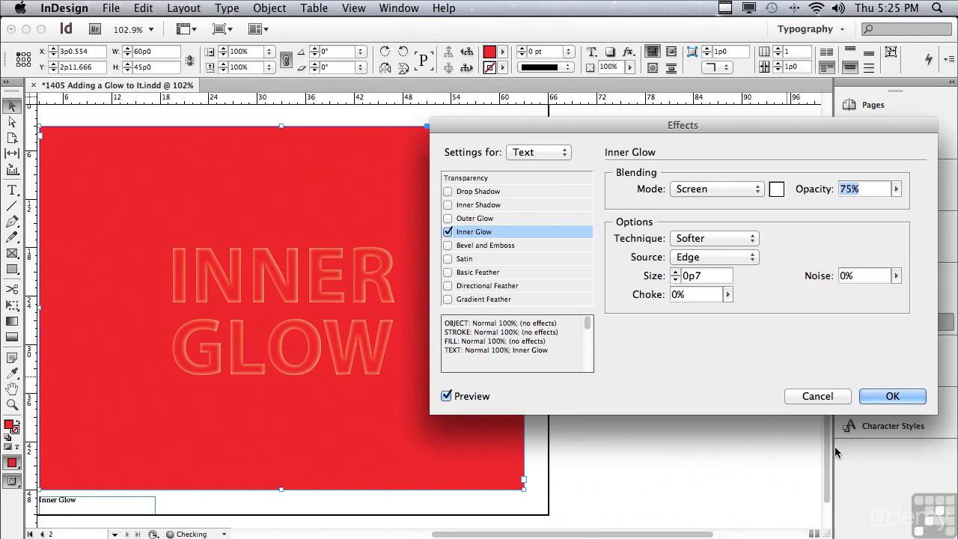
- Set the Inner Glow opacity to 100%
{"action": "mouse_move", "coordinate": [485, 131]}
{"action": "left_mouse_down"}
{"action": "mouse_move", "coordinate": [514, 132]}
{"action": "mouse_move", "coordinate": [494, 131]}
{"action": "left_mouse_up"}
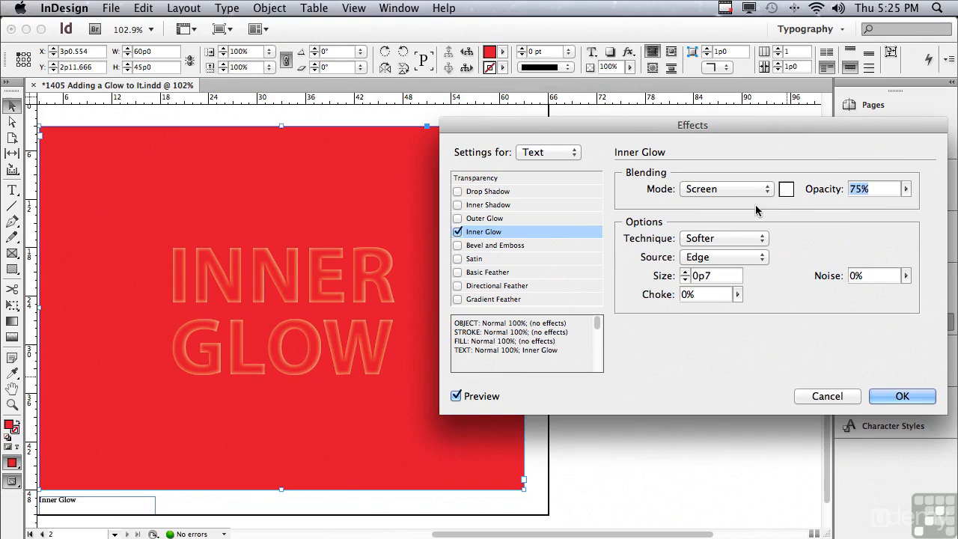
{"action": "left_click", "coordinate": [906, 189]}
{"action": "left_click_drag", "start_coordinate": [908, 207], "coordinate": [930, 207]}
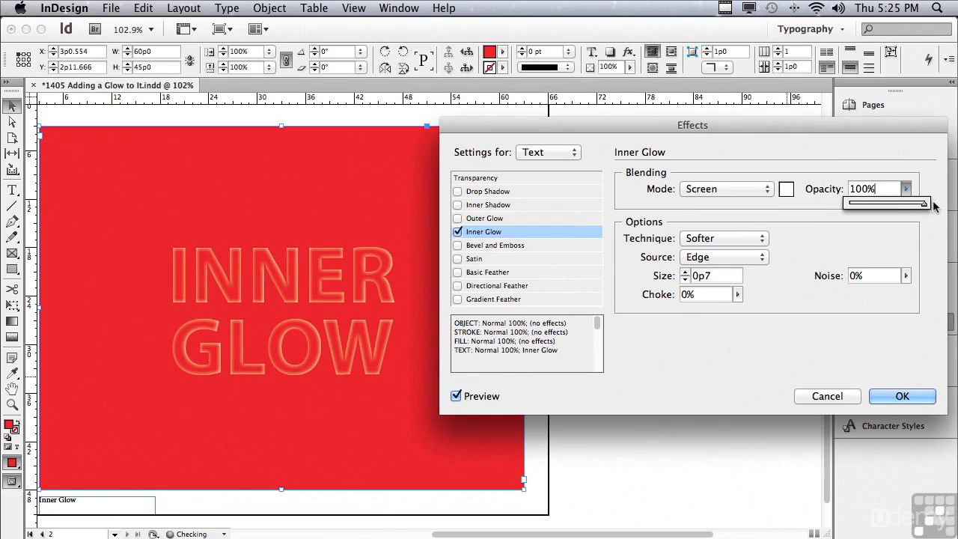
- Try switching the Inner Glow technique to Precise and back to Softer
{"action": "left_click", "coordinate": [702, 240]}
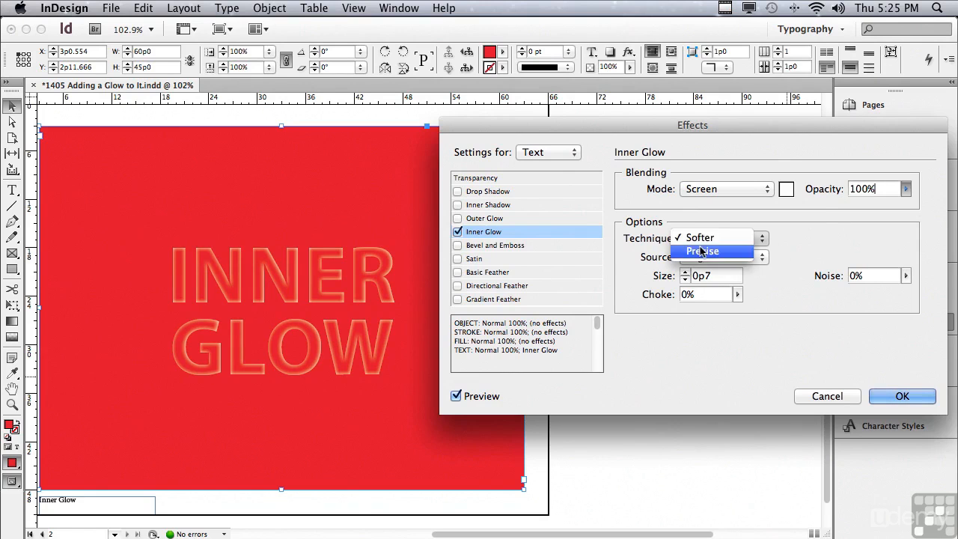
{"action": "left_click", "coordinate": [702, 251]}
{"action": "left_click", "coordinate": [700, 240]}
{"action": "left_click", "coordinate": [696, 223]}
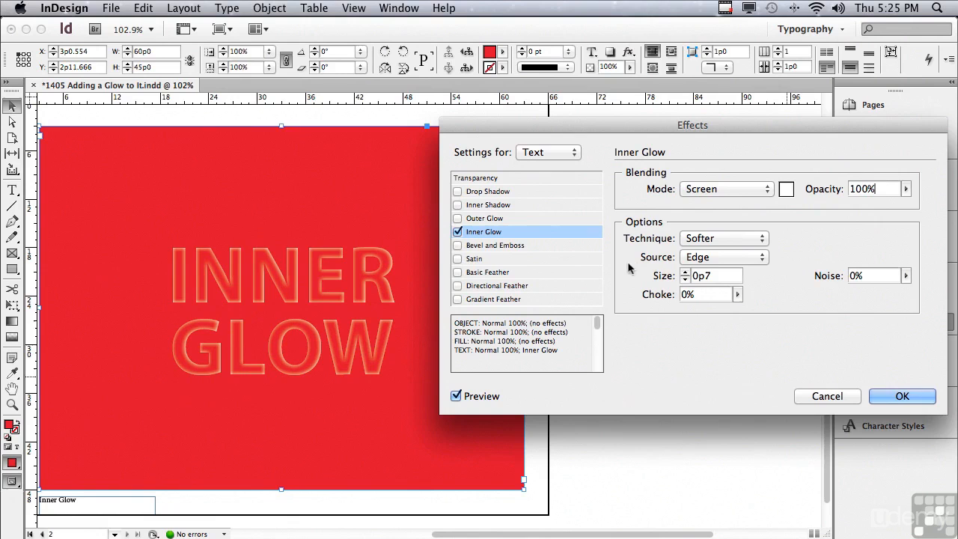
- Set the Inner Glow source to Center and its size to 1p2
{"action": "left_click", "coordinate": [700, 258]}
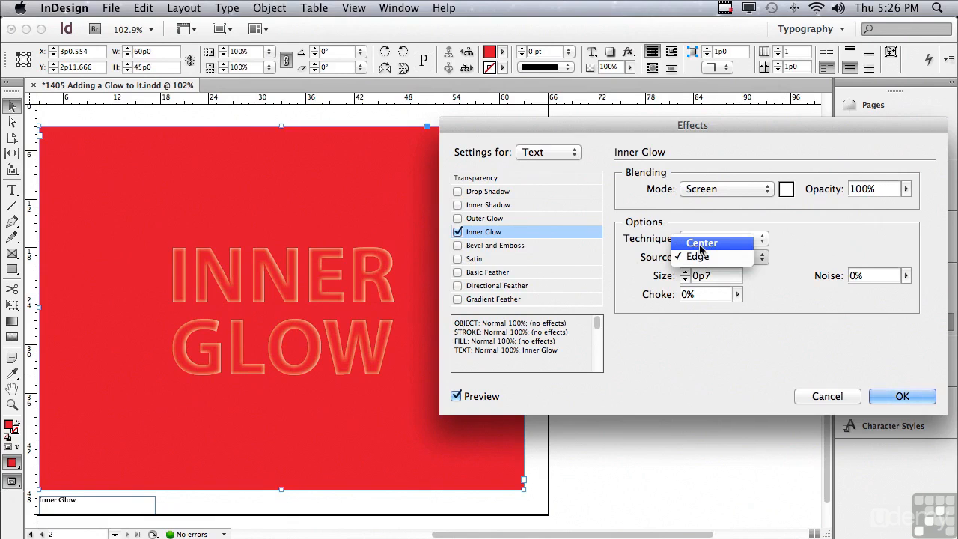
{"action": "left_click", "coordinate": [700, 246]}
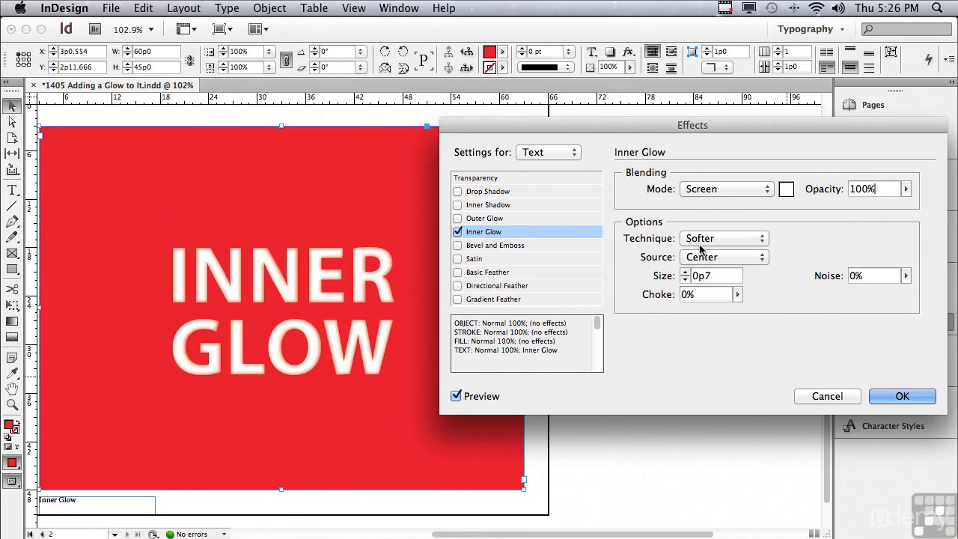
{"action": "left_click", "coordinate": [685, 272]}
{"action": "left_click", "coordinate": [685, 271]}
{"action": "left_click", "coordinate": [685, 272]}
{"action": "left_click", "coordinate": [685, 271]}
{"action": "left_click", "coordinate": [685, 272]}
{"action": "left_click", "coordinate": [685, 272]}
{"action": "left_click", "coordinate": [685, 271]}
- Set the Inner Glow choke to 22% and noise to 6%, and apply the effect
{"action": "left_click_drag", "start_coordinate": [738, 294], "coordinate": [753, 311]}
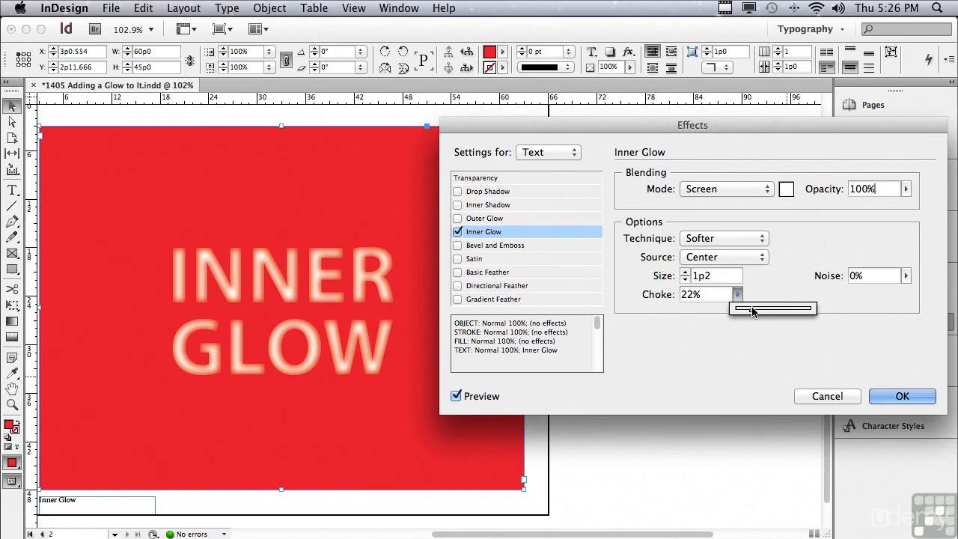
{"action": "left_click", "coordinate": [906, 276]}
{"action": "left_click_drag", "start_coordinate": [884, 292], "coordinate": [883, 294]}
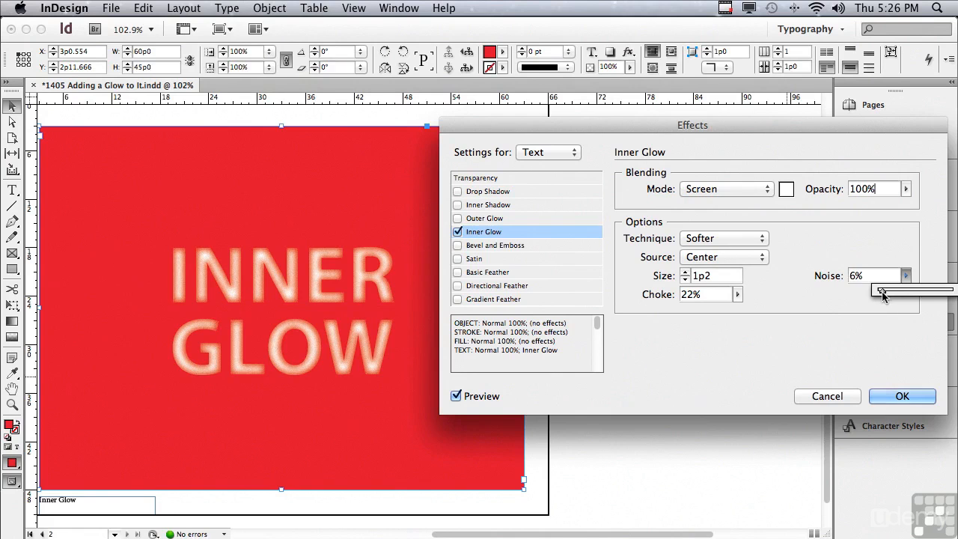
{"action": "left_click", "coordinate": [881, 397]}
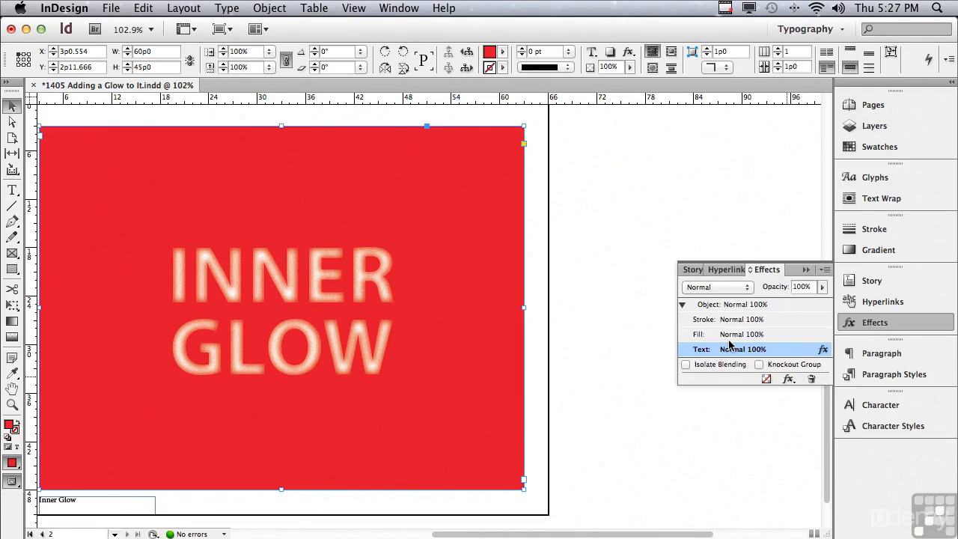